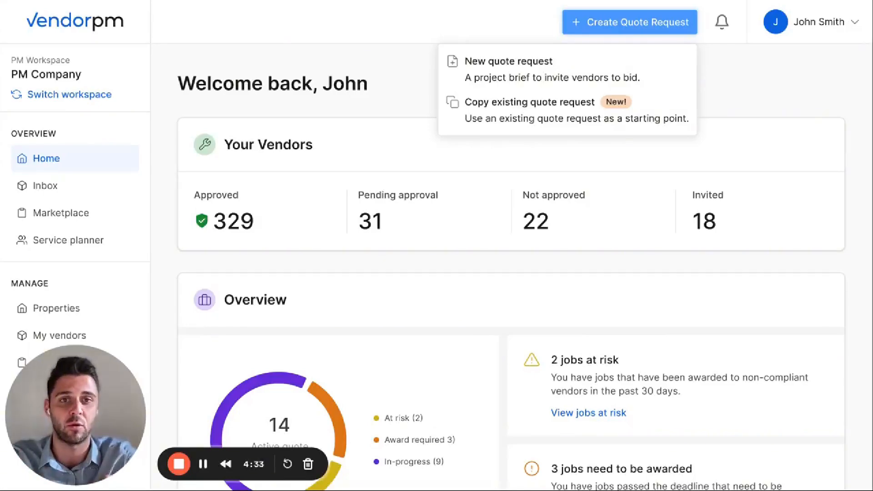
# Start a new quote request of the Invite Only type and continue to its details
pyautogui.click(508, 85)
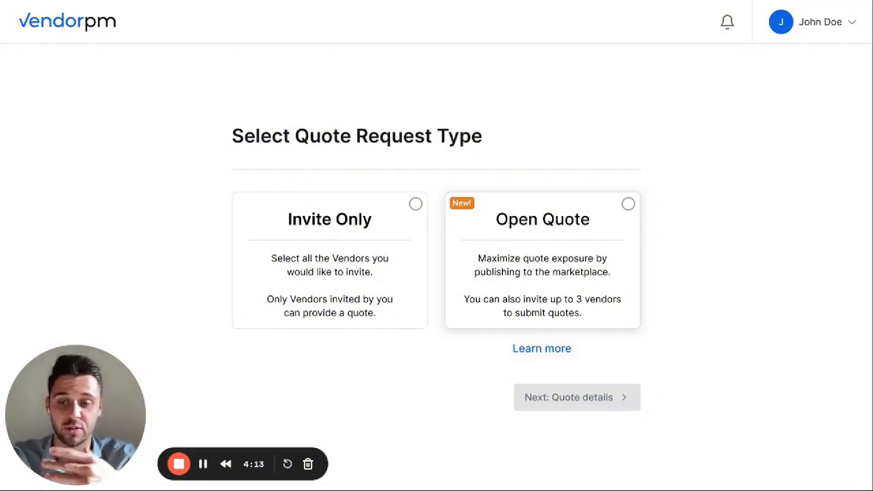
pyautogui.click(409, 214)
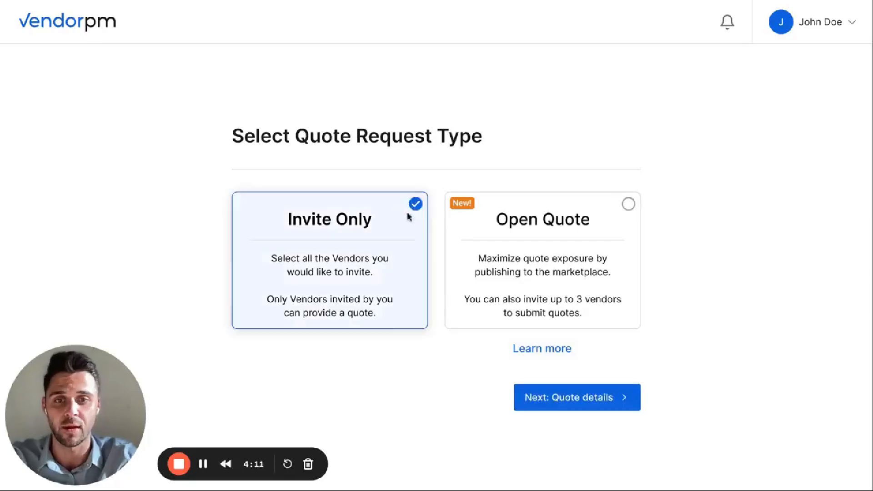
pyautogui.click(559, 399)
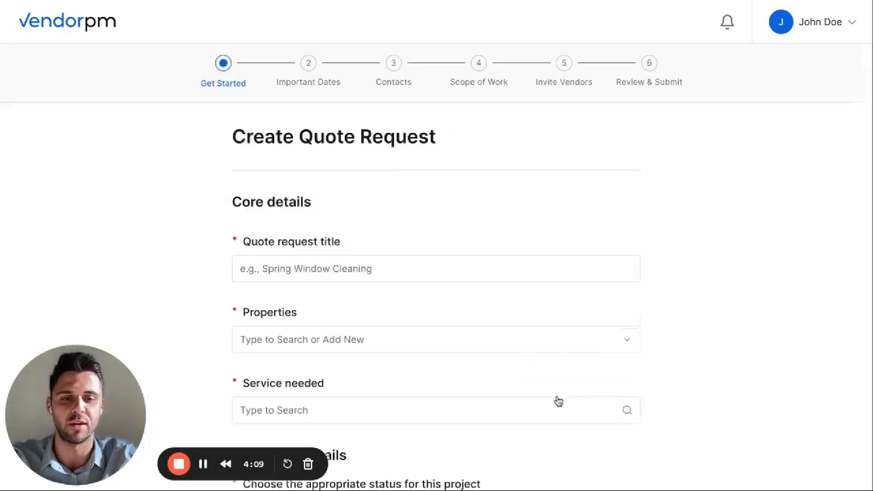
# Fill in "Annual Spring Window Cleaning" for Prime Condos and Prime Plaza, service Window Cleaning, status Ready to hire, budget $21,000, and continue to the dates
pyautogui.click(390, 258)
pyautogui.scroll(-1, 417, 295)
pyautogui.scroll(-3, 417, 296)
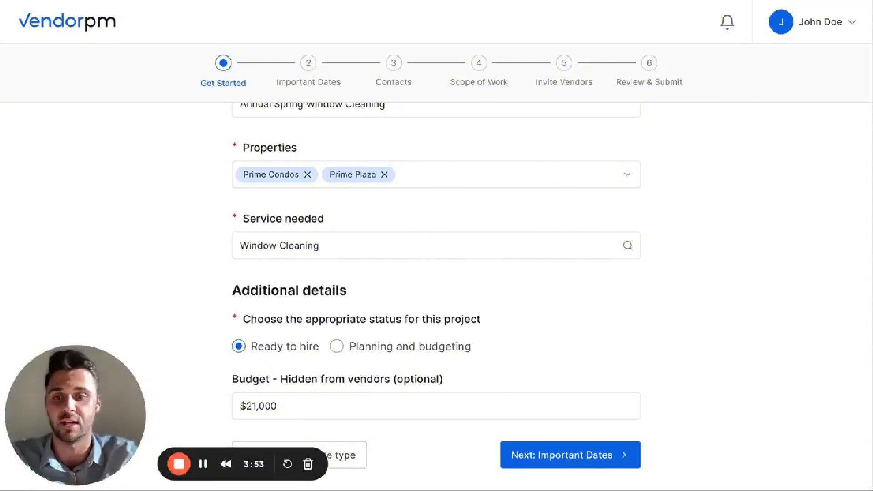
pyautogui.click(553, 456)
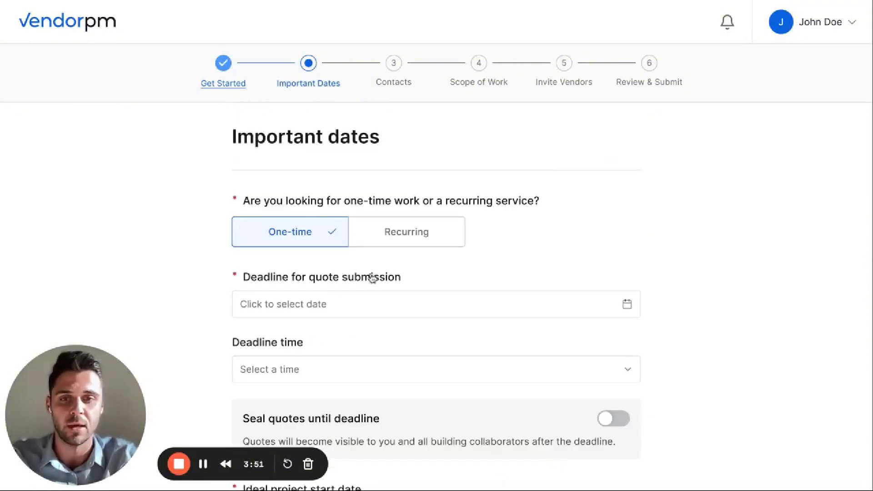
# Set the quote deadline to Jan 18, 2024, 4:00 PM (EST) and the project start to Feb 16, 2024, then continue to the contacts
pyautogui.click(324, 297)
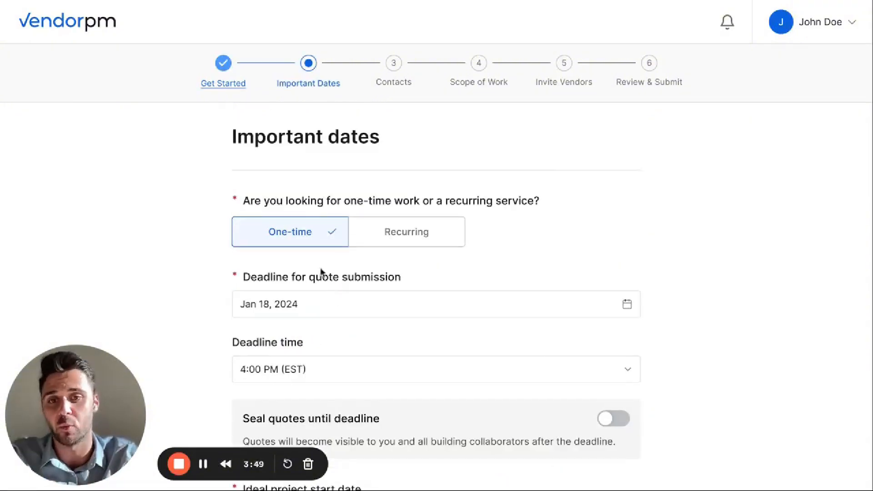
pyautogui.scroll(-3, 441, 341)
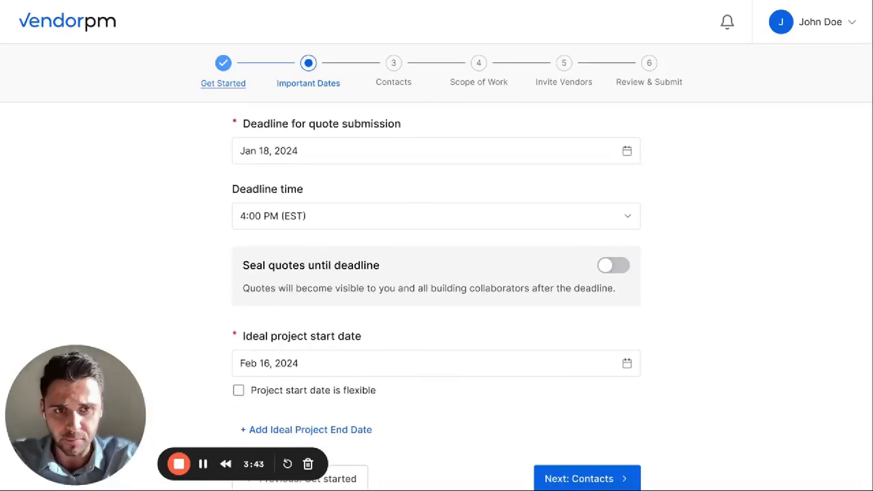
pyautogui.scroll(-1, 437, 295)
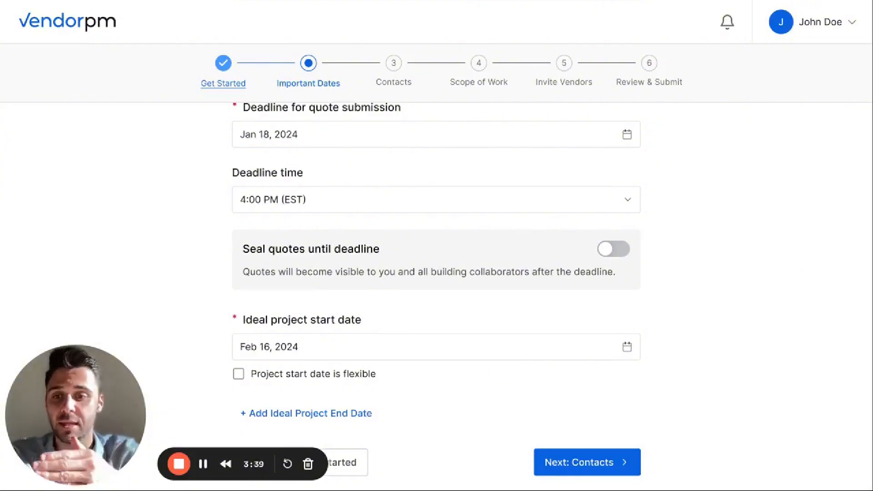
pyautogui.click(605, 462)
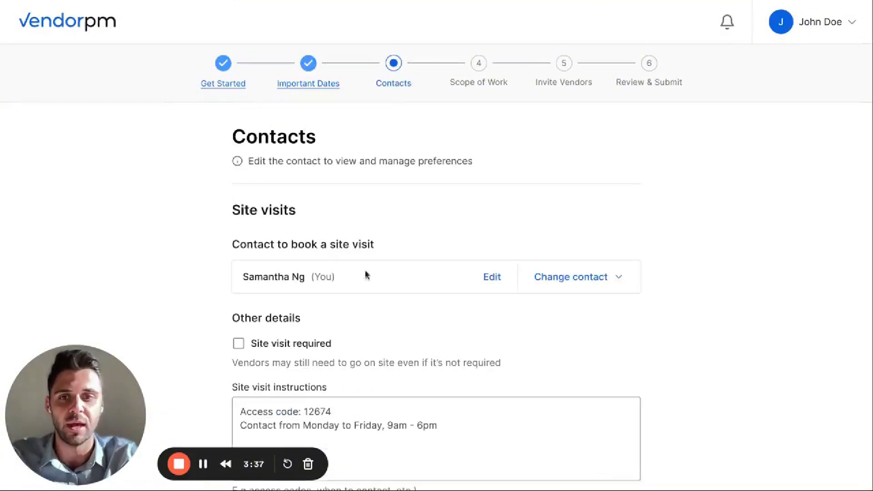
# Mark the site visit as required, check the site visit and inquiry contact details, and continue to the scope of work
pyautogui.click(253, 340)
pyautogui.scroll(-1, 343, 332)
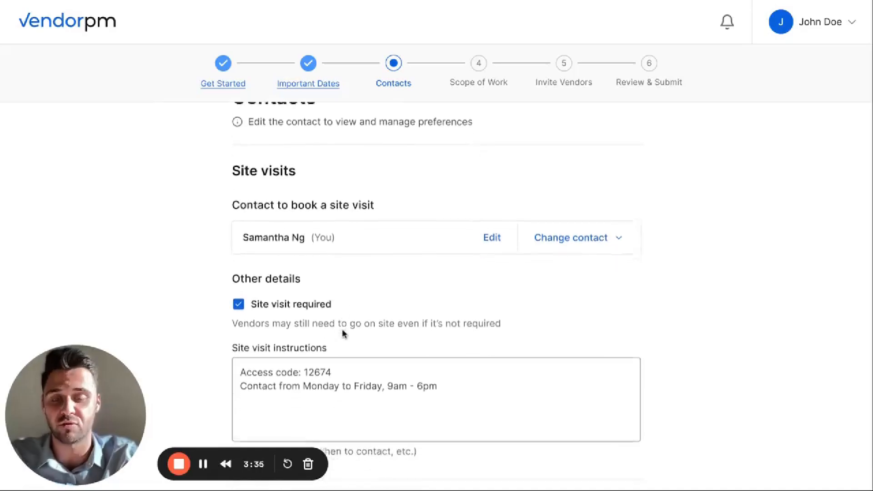
pyautogui.scroll(-1, 339, 318)
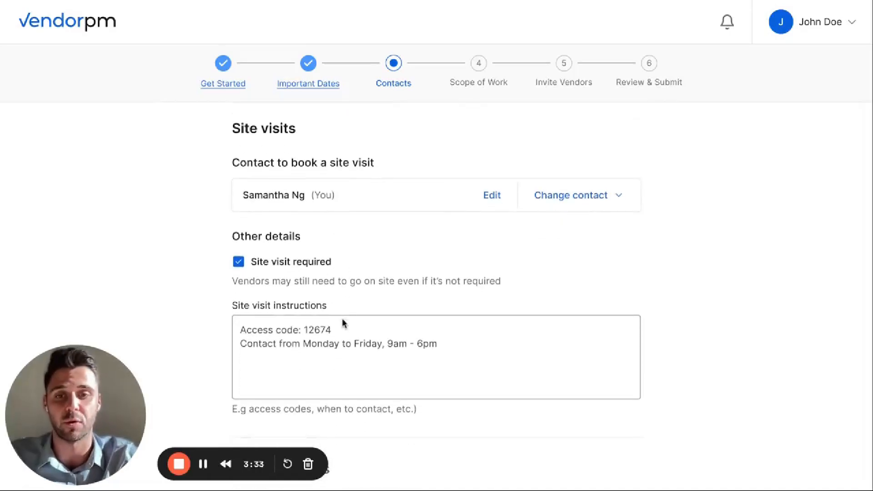
pyautogui.scroll(-5, 328, 387)
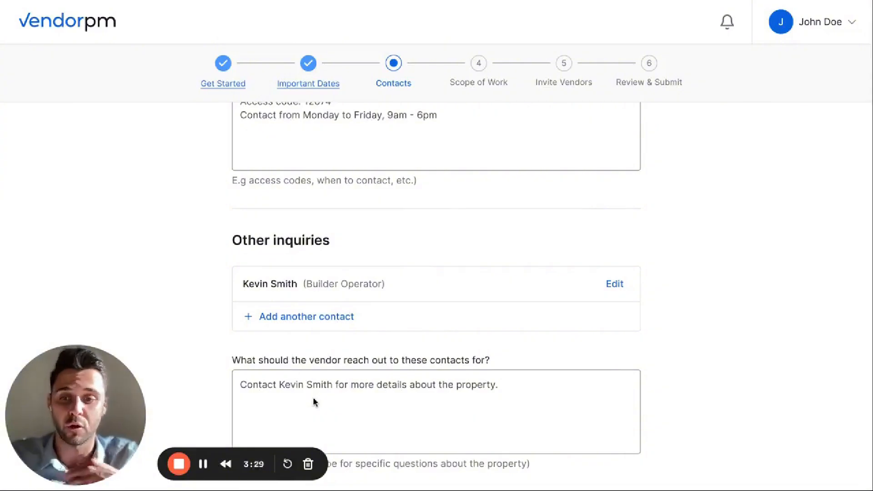
pyautogui.scroll(-1, 357, 335)
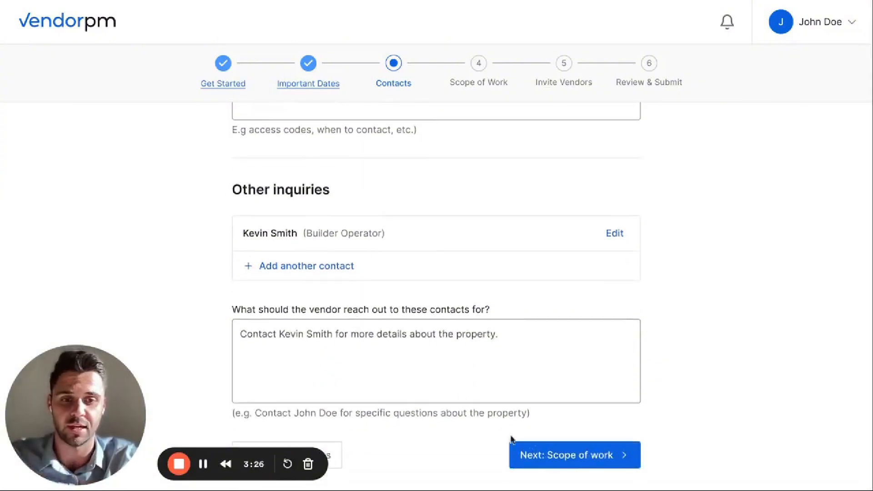
pyautogui.click(536, 455)
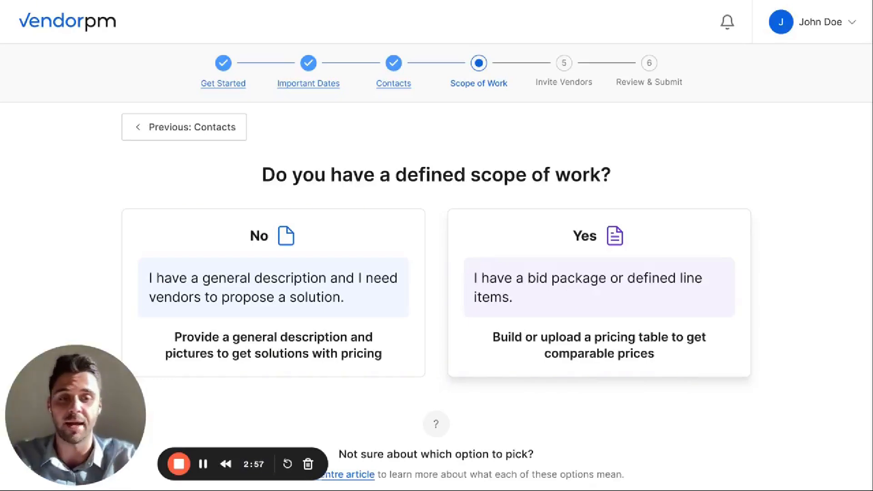
# Choose a defined scope of work and build a pricing table with 80 exterior windows, 14 lobby windows and doors, and 142 balcony railings
pyautogui.click(572, 293)
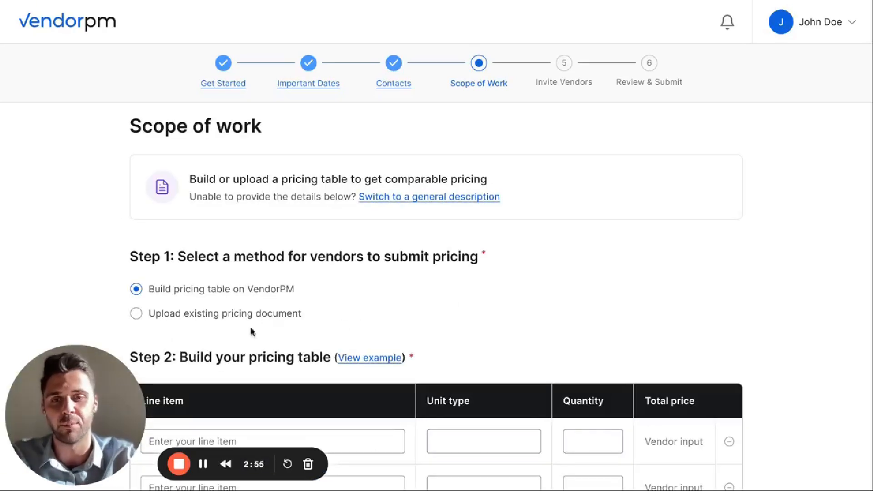
pyautogui.scroll(-2, 273, 333)
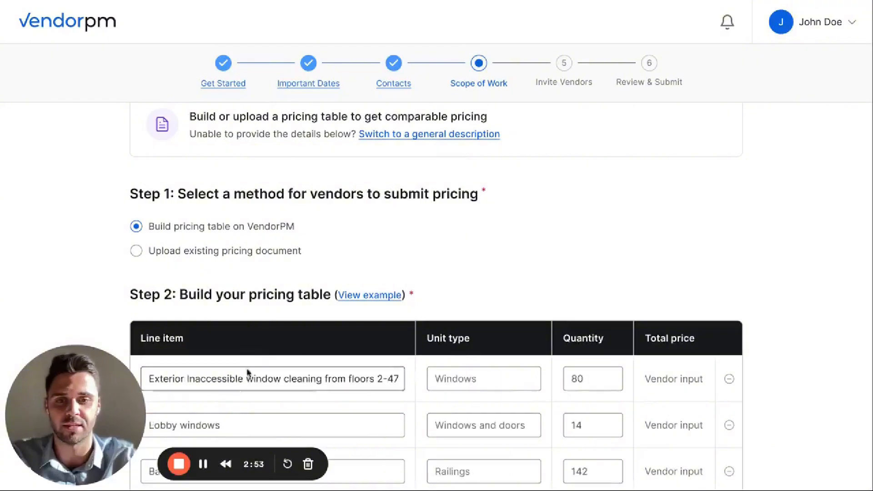
pyautogui.scroll(-3, 318, 337)
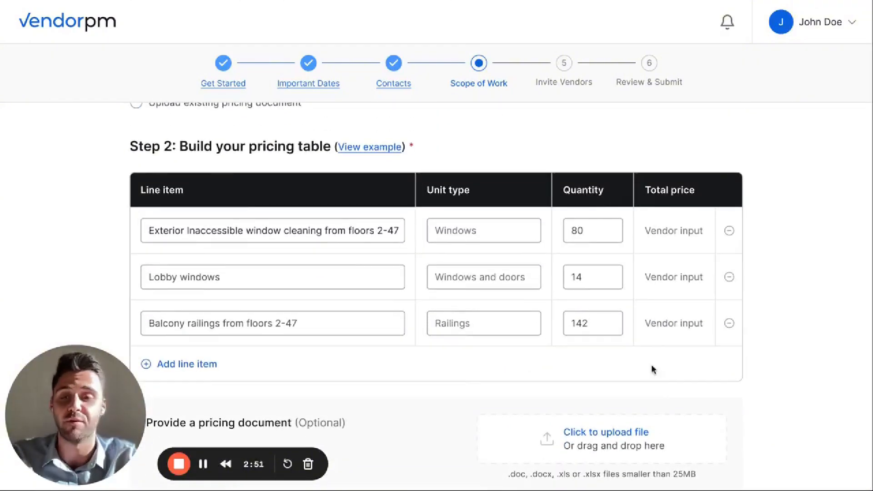
pyautogui.scroll(-1, 653, 368)
pyautogui.scroll(-1, 653, 368)
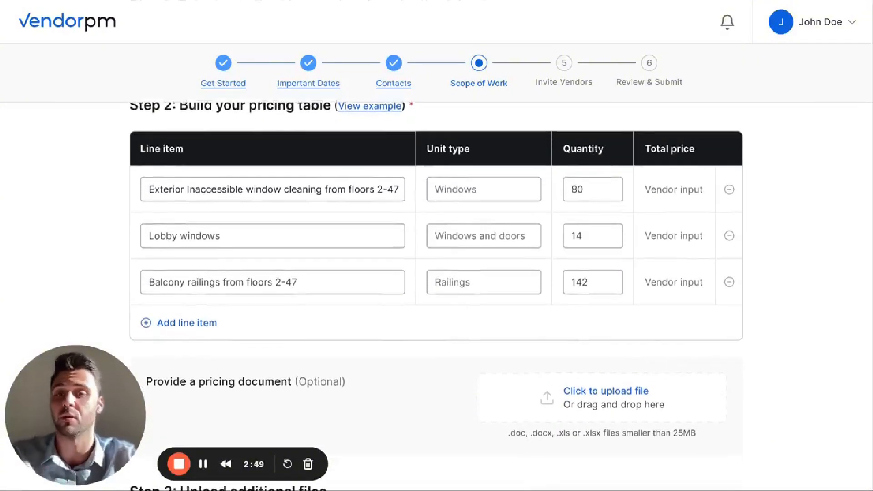
# Check the building photo attachments and additional details of the scope of work, and continue to inviting vendors
pyautogui.scroll(-4, 436, 296)
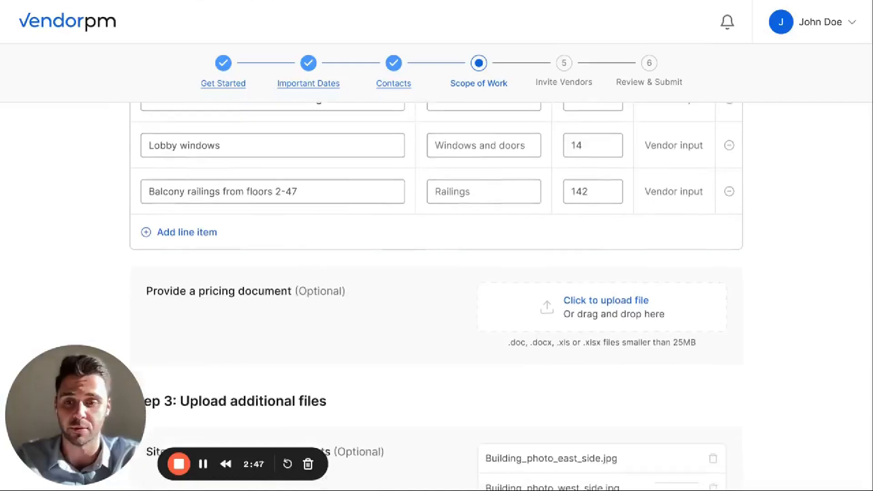
pyautogui.scroll(-5, 436, 297)
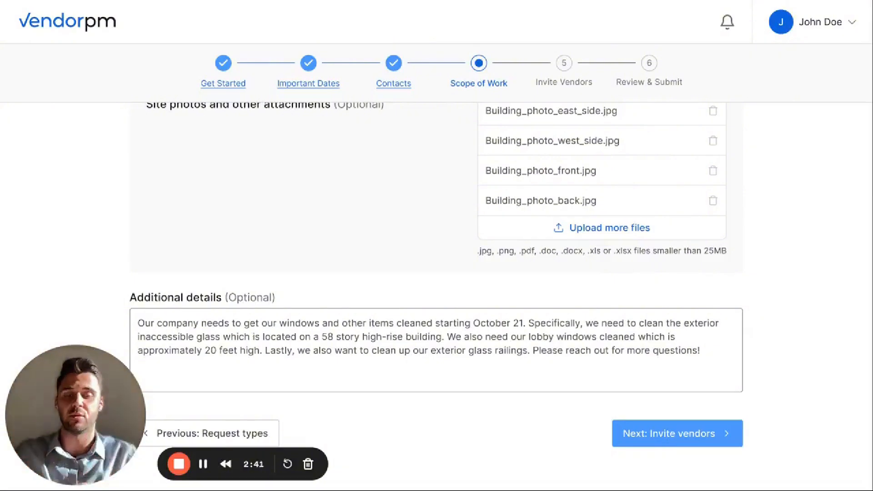
pyautogui.click(678, 434)
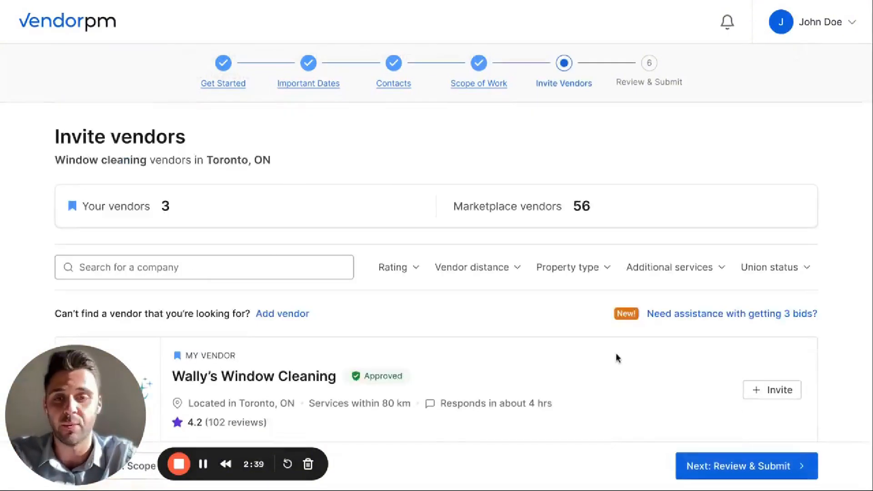
# Browse the window cleaning vendors and invite Wally's Window Cleaning and George's Window Cleaning
pyautogui.scroll(-1, 618, 358)
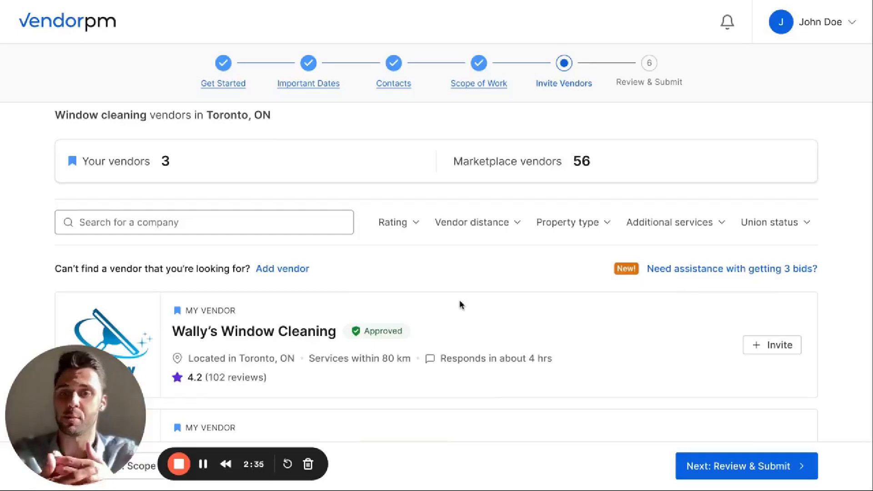
pyautogui.scroll(-6, 211, 373)
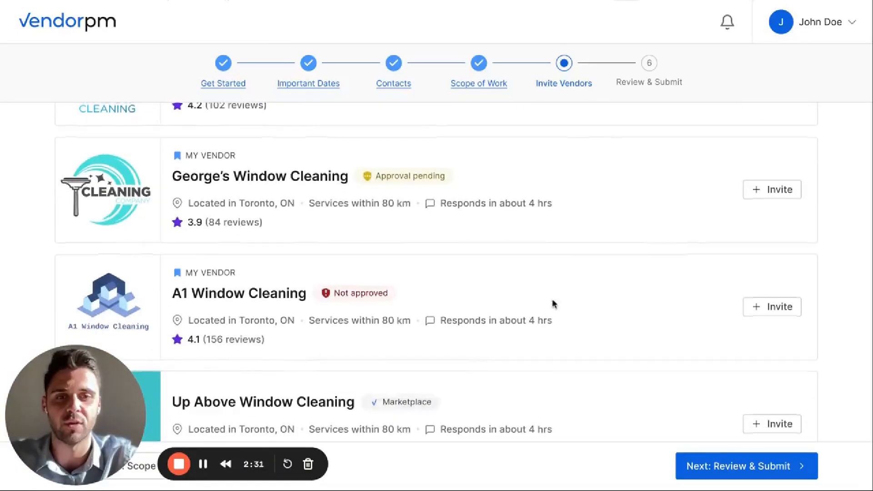
pyautogui.scroll(5, 552, 302)
pyautogui.scroll(2, 577, 312)
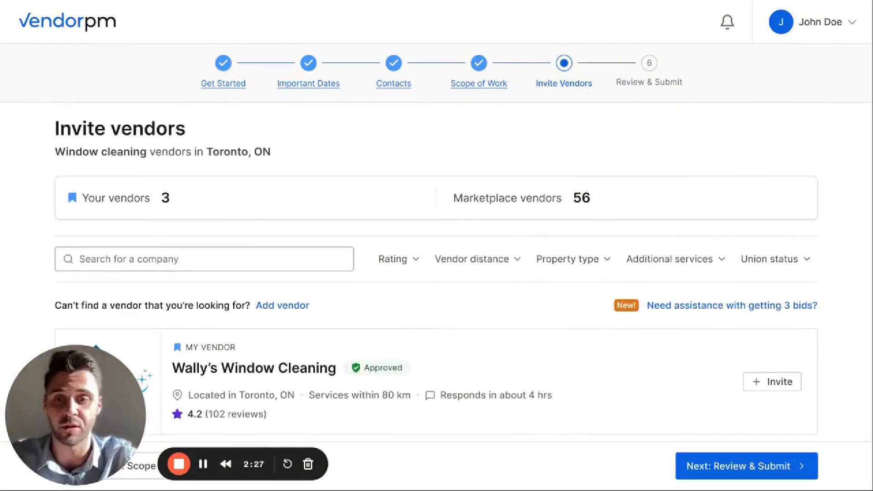
pyautogui.scroll(-2, 569, 328)
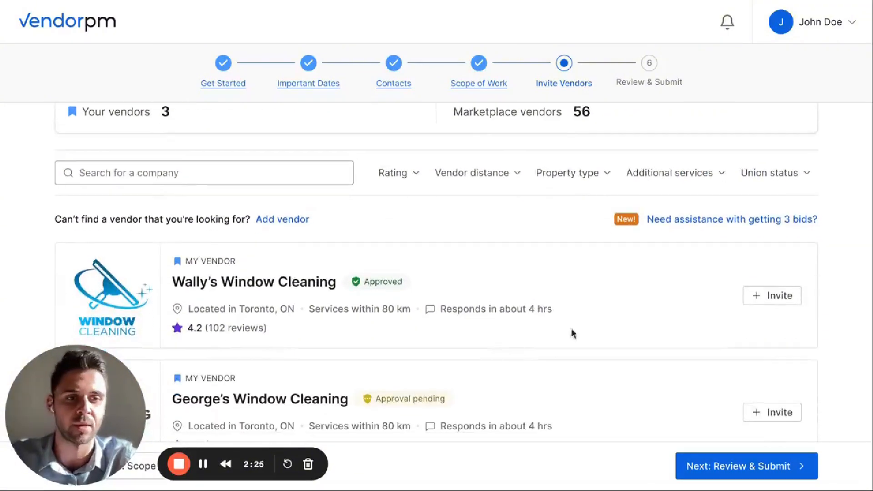
pyautogui.click(761, 300)
pyautogui.scroll(-2, 637, 319)
pyautogui.click(624, 300)
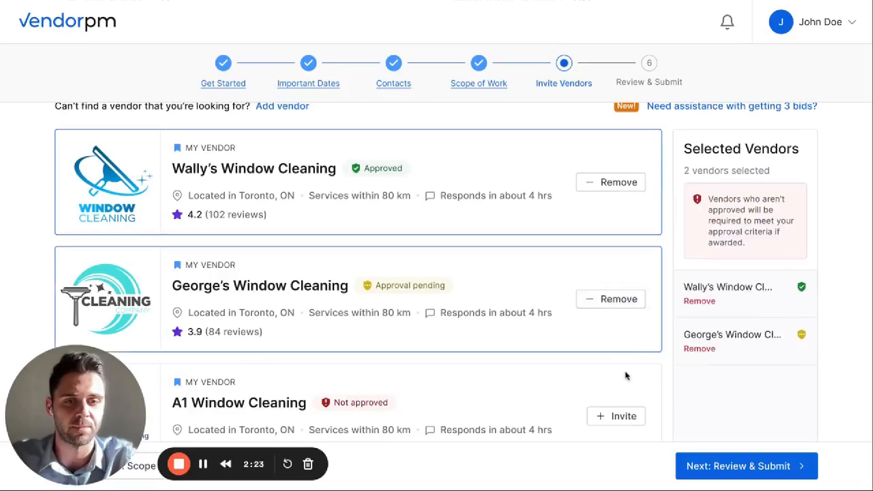
# Invite A1 Window Cleaning and Up Above Window Cleaning as well, and continue to the request review
pyautogui.scroll(-2, 627, 369)
pyautogui.click(615, 322)
pyautogui.scroll(-1, 609, 363)
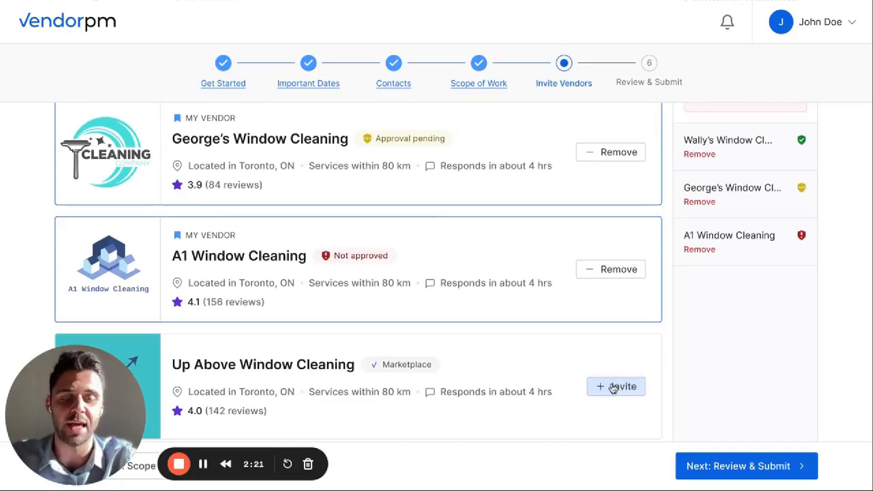
pyautogui.click(612, 386)
pyautogui.scroll(6, 731, 341)
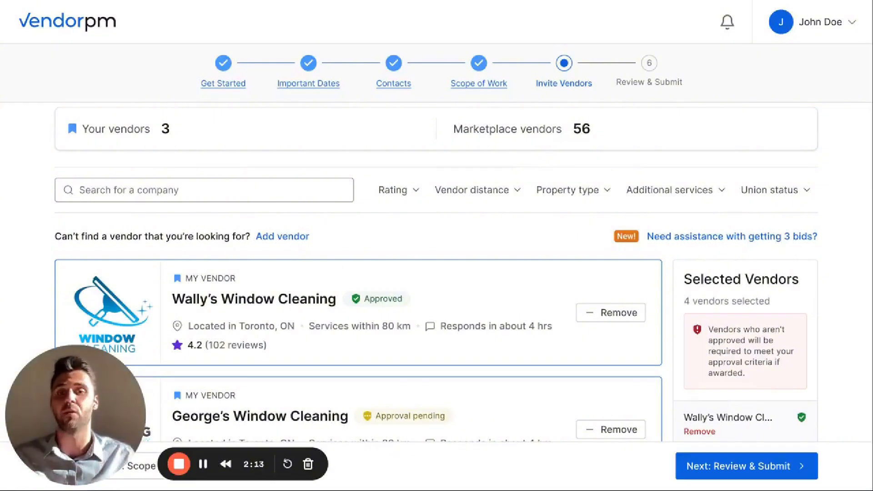
pyautogui.click(733, 468)
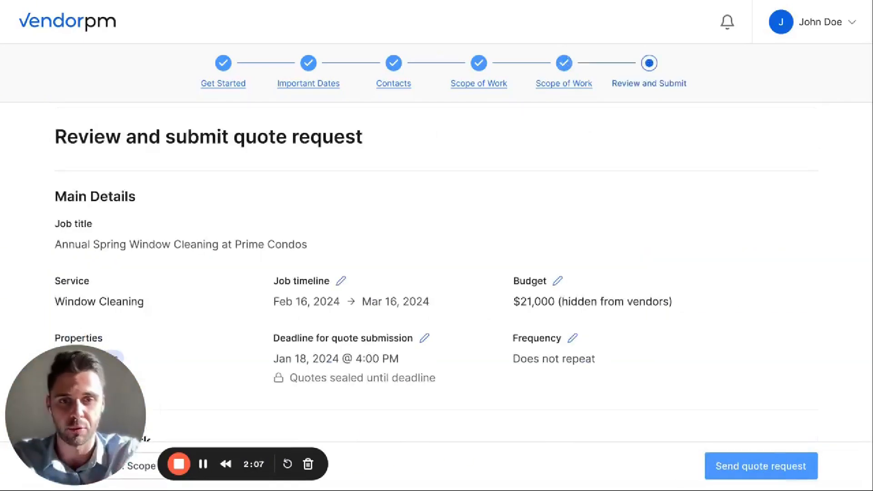
# Review the window cleaning quote request, send it to the vendors, and go to the list of all quote requests
pyautogui.scroll(-4, 635, 326)
pyautogui.click(743, 462)
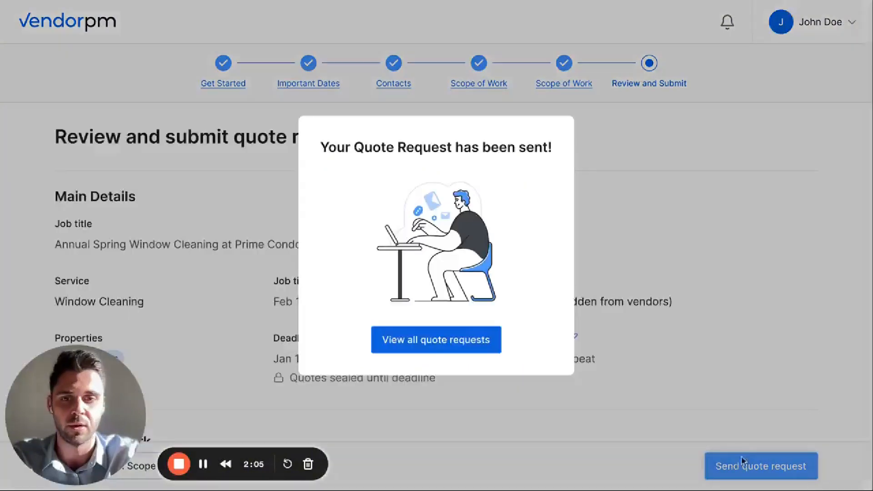
pyautogui.click(460, 347)
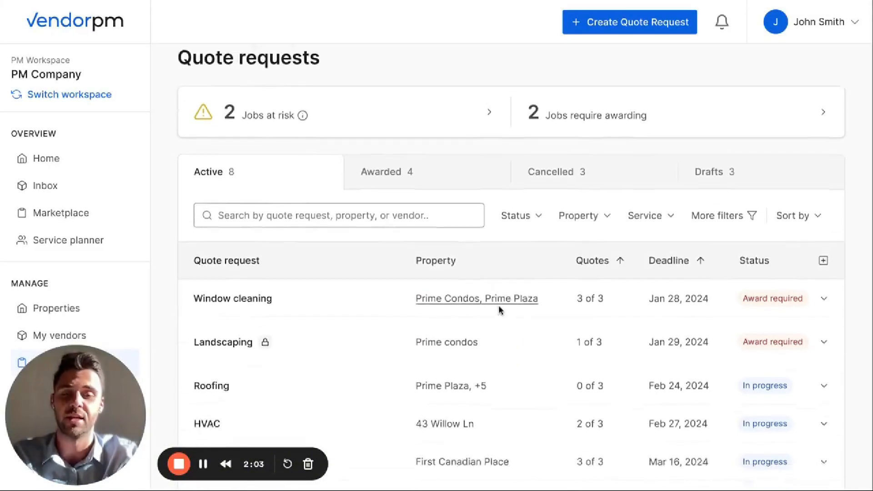
# Open the Window cleaning quote request and view the documents submitted by Wally's Window Cleaning
pyautogui.scroll(-1, 500, 307)
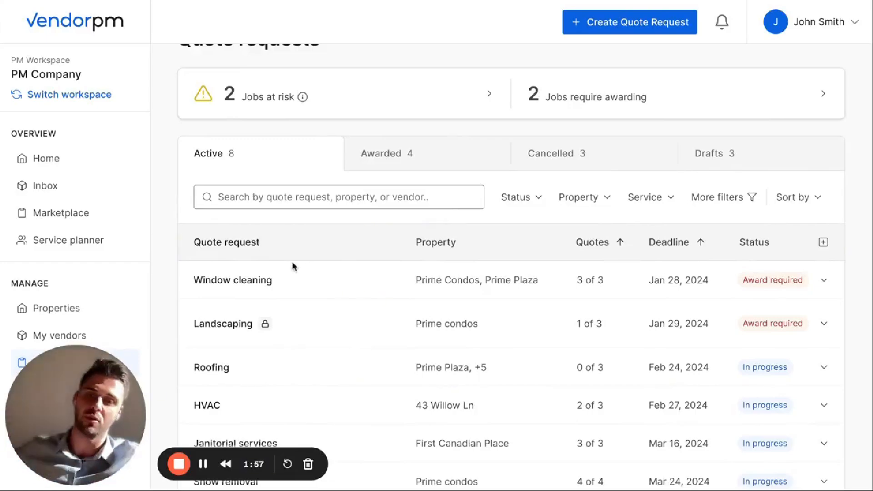
pyautogui.click(264, 281)
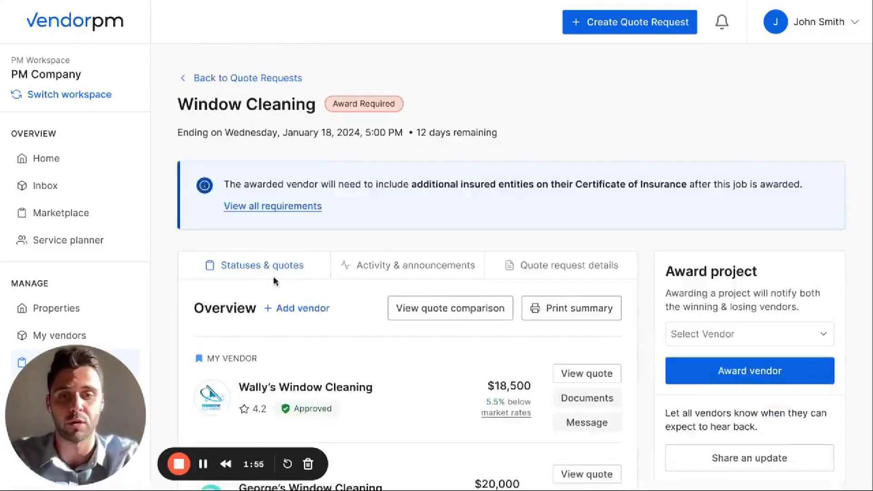
pyautogui.scroll(-4, 429, 310)
pyautogui.scroll(-1, 430, 310)
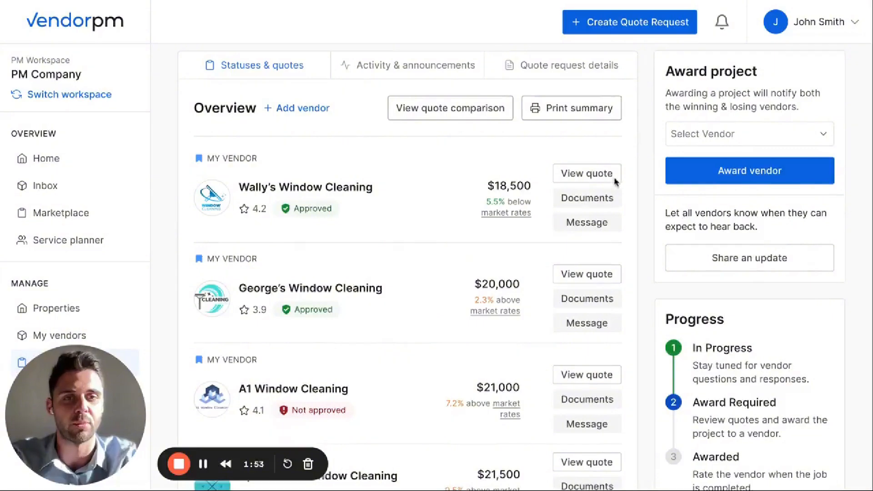
pyautogui.click(605, 200)
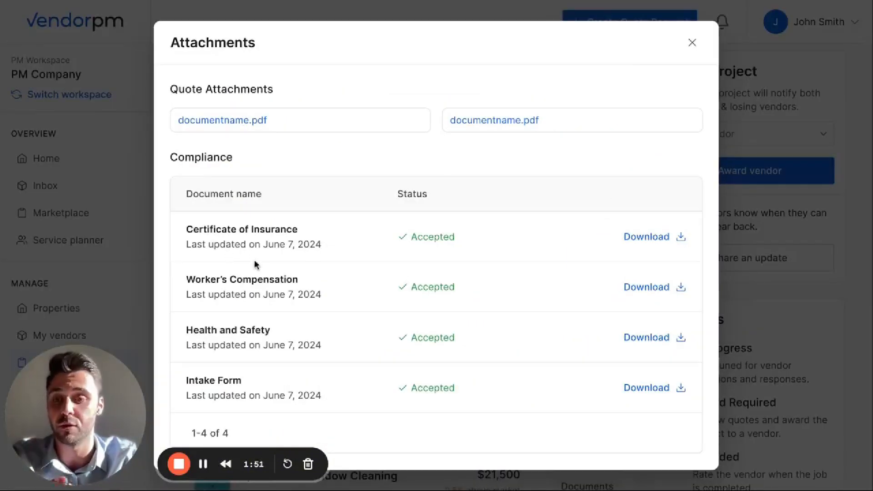
# Message Wally's Window Cleaning to ask whether they can meet on site tomorrow, and return to the quote request
pyautogui.click(123, 168)
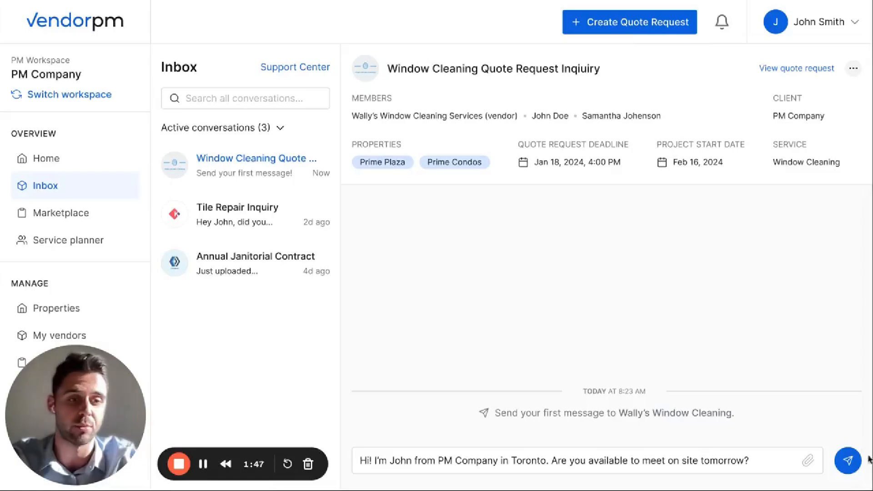
pyautogui.click(848, 460)
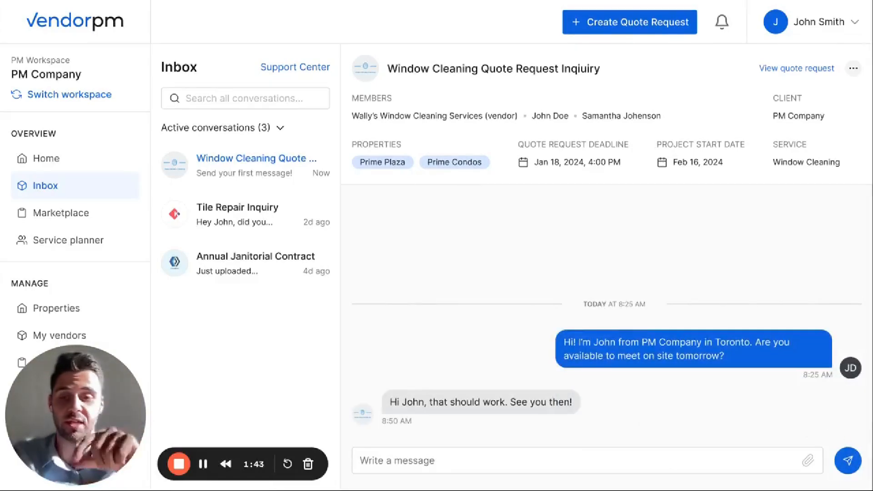
pyautogui.click(797, 68)
# Read through the announcements and activity log of the Window Cleaning quote request
pyautogui.scroll(-1, 742, 331)
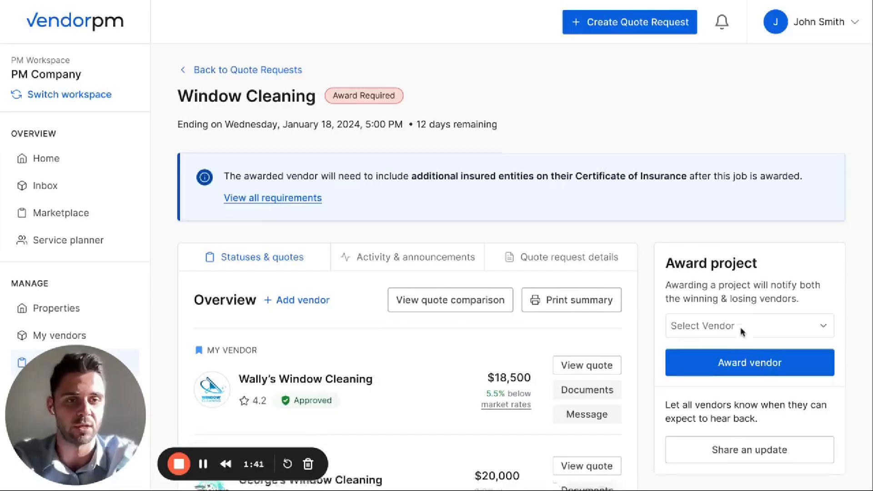
pyautogui.click(719, 382)
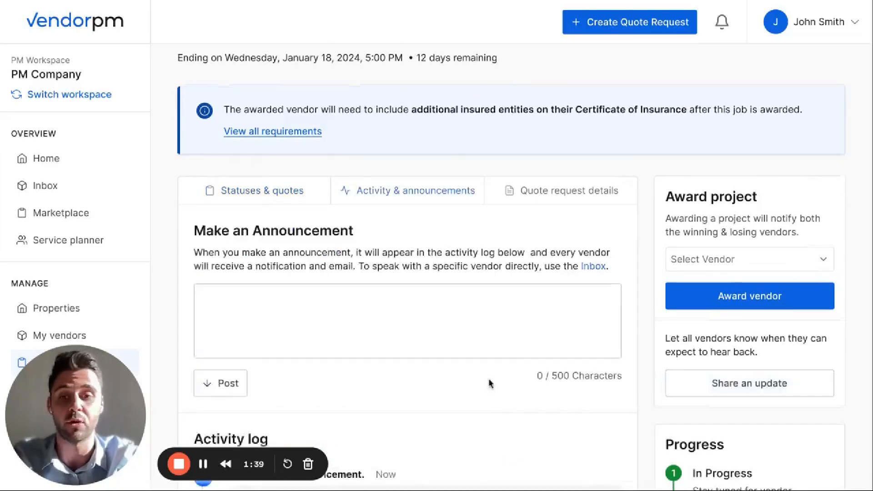
pyautogui.scroll(-2, 489, 382)
pyautogui.scroll(-5, 490, 383)
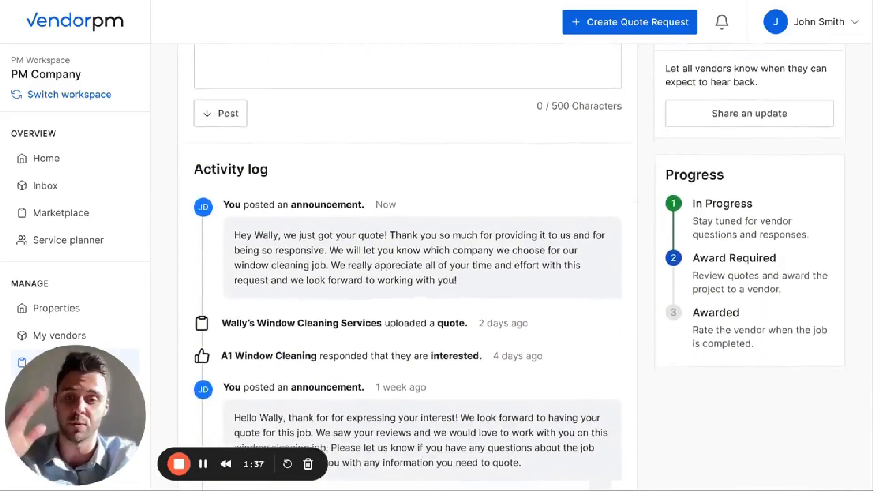
pyautogui.scroll(-1, 489, 383)
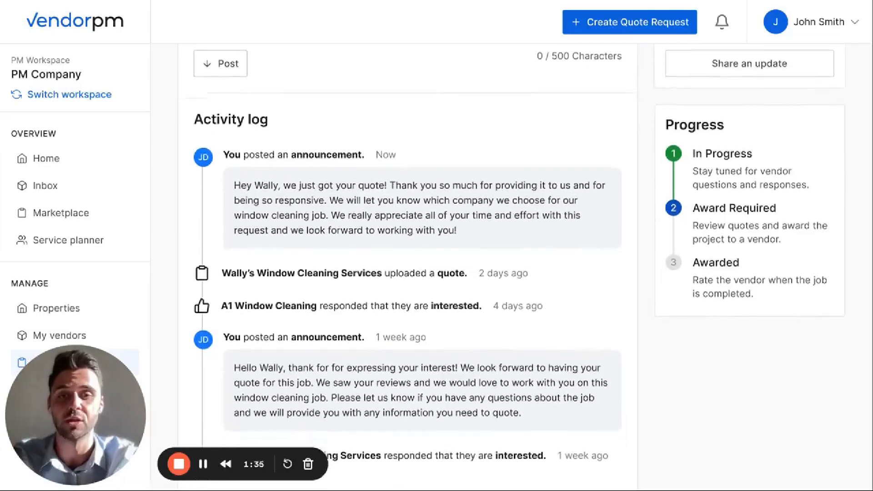
pyautogui.scroll(7, 489, 273)
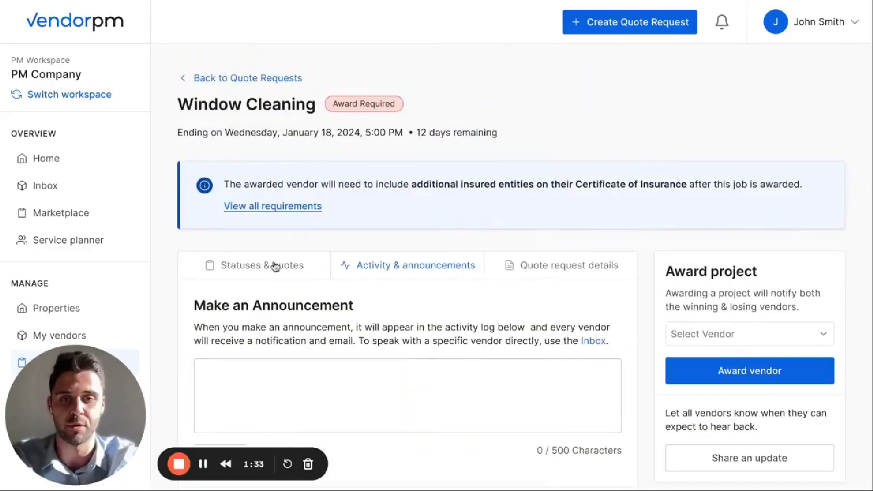
# Open the printable summary from the quotes overview and page through its scope of work, vendors, quote totals and individual vendor quotes
pyautogui.click(272, 266)
pyautogui.scroll(-2, 474, 311)
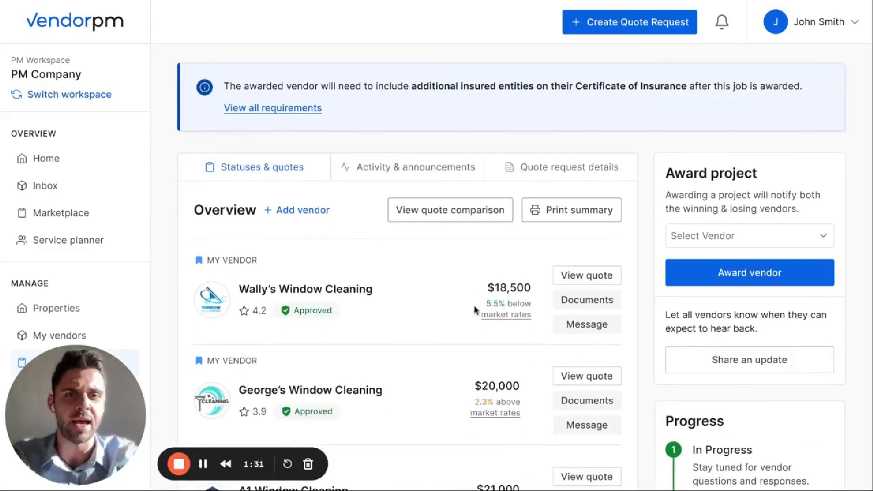
pyautogui.click(587, 213)
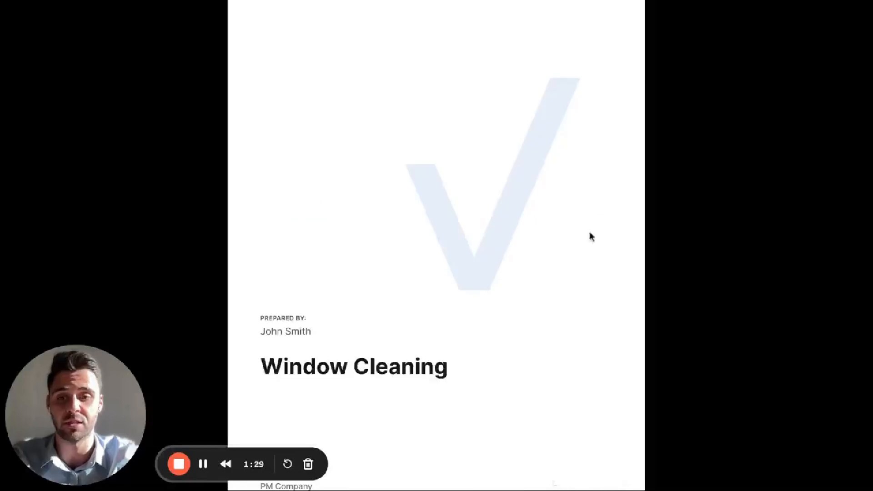
pyautogui.click(549, 372)
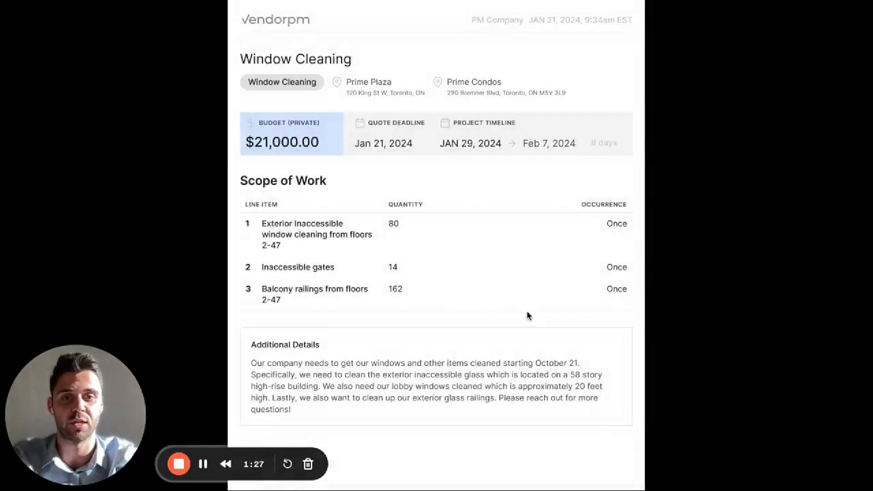
pyautogui.click(526, 474)
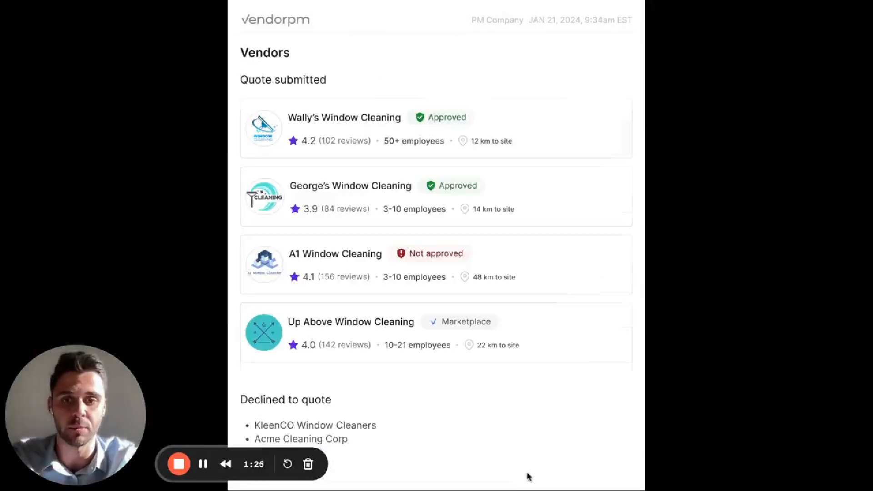
pyautogui.click(532, 428)
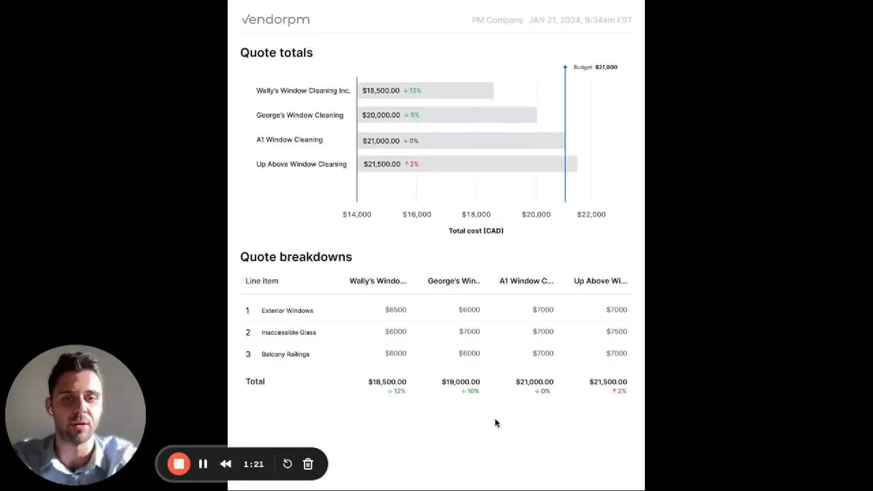
pyautogui.press('Right')
pyautogui.press('Right')
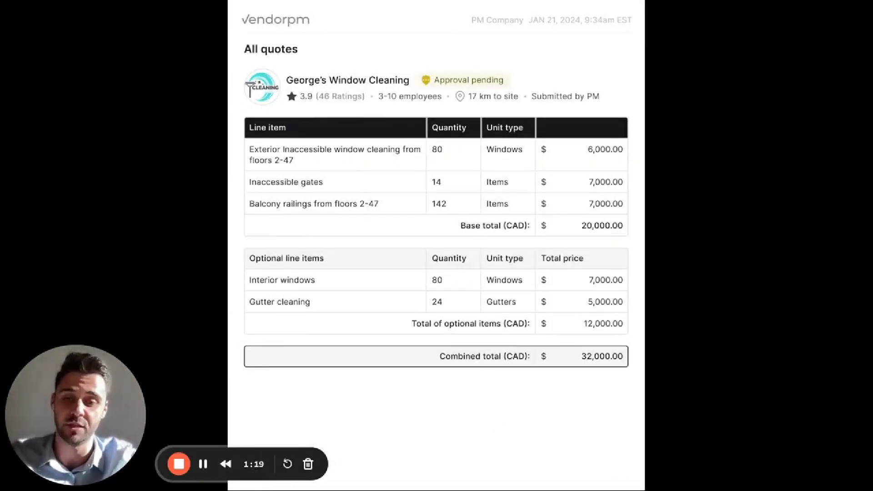
pyautogui.press('Right')
pyautogui.press('Right')
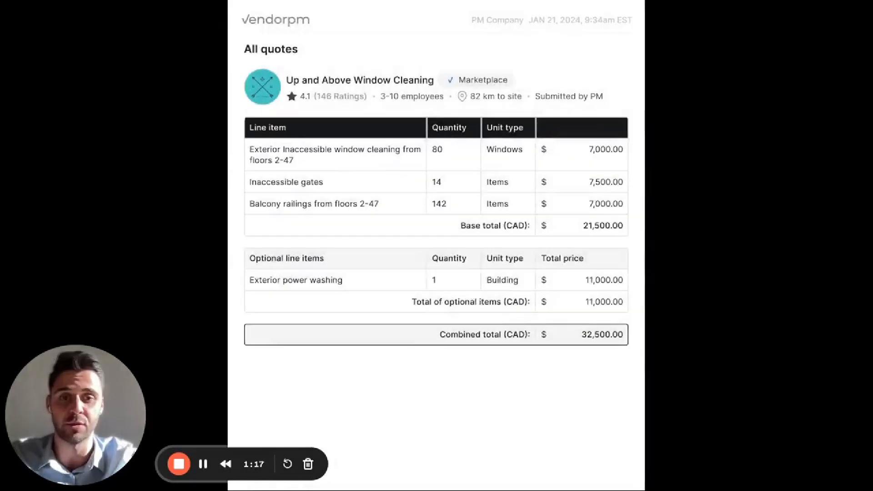
pyautogui.press('Right')
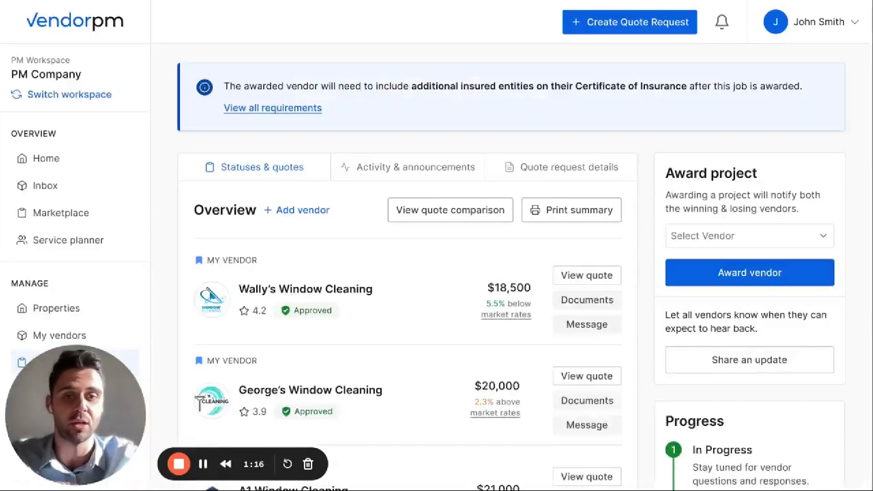
# Select Wally's Window Cleaning as the winning vendor and confirm the award
pyautogui.click(797, 236)
pyautogui.click(726, 369)
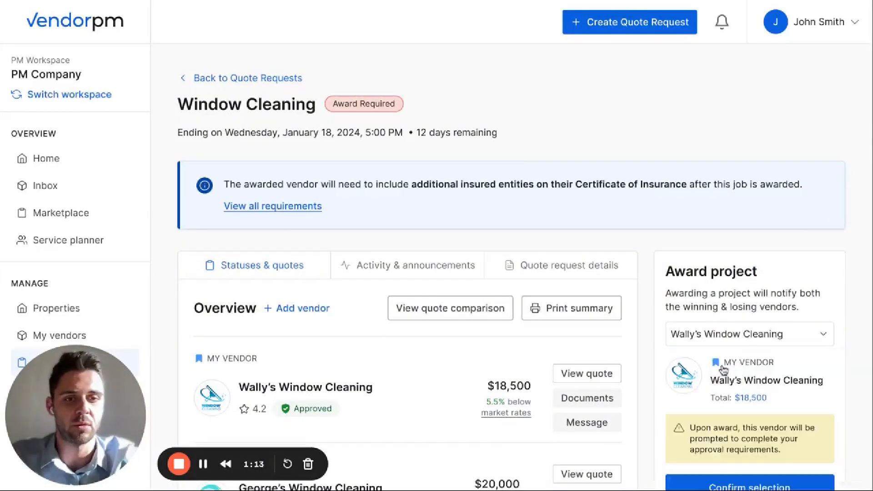
pyautogui.scroll(-1, 708, 440)
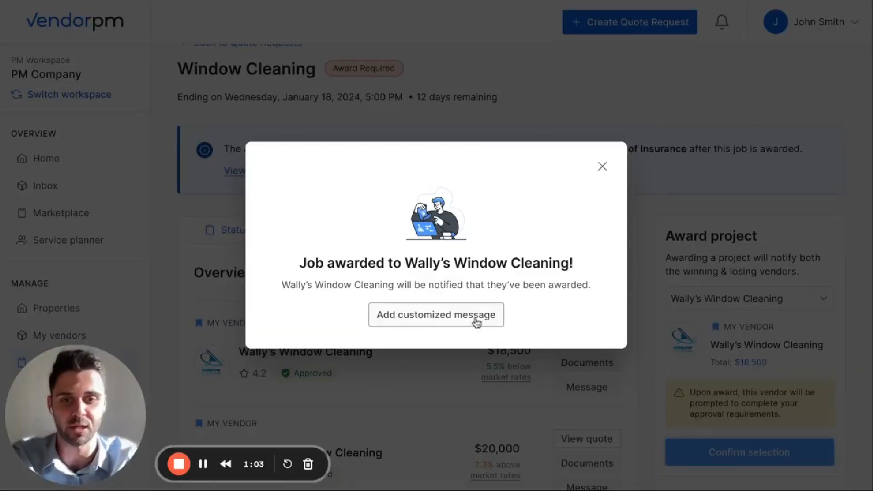
# Add customized award messages, keeping the default texts for the losing vendors and no text for the winner, and send them
pyautogui.click(476, 322)
pyautogui.scroll(-1, 476, 322)
pyautogui.scroll(1, 476, 321)
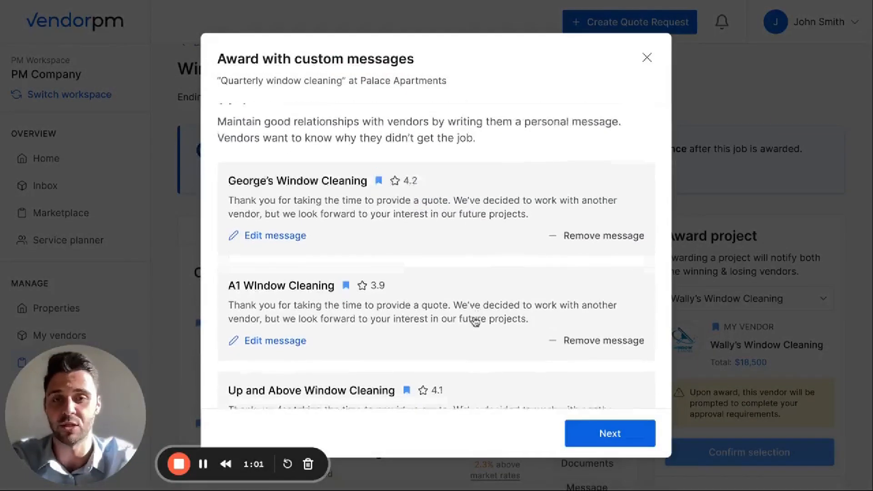
pyautogui.scroll(-2, 546, 306)
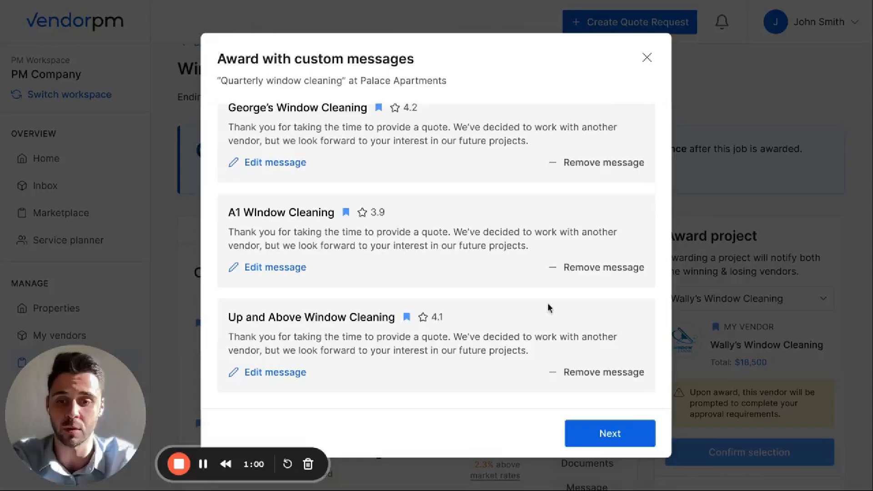
pyautogui.click(603, 439)
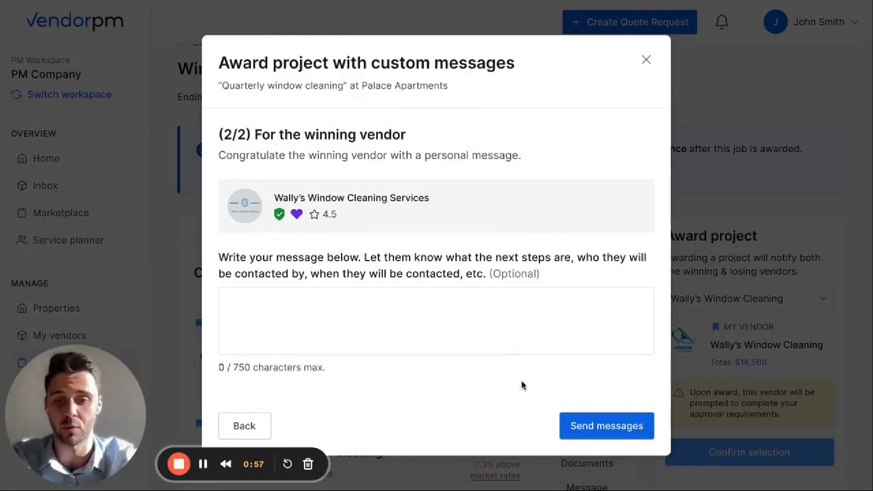
pyautogui.click(581, 424)
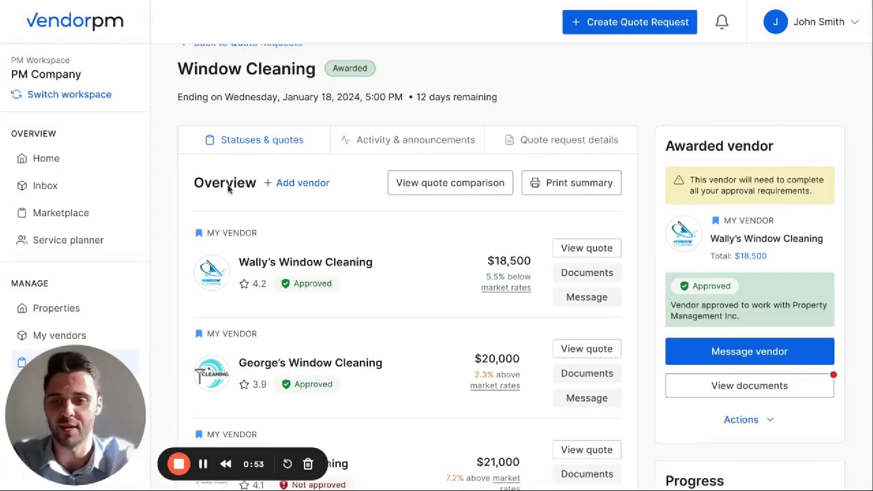